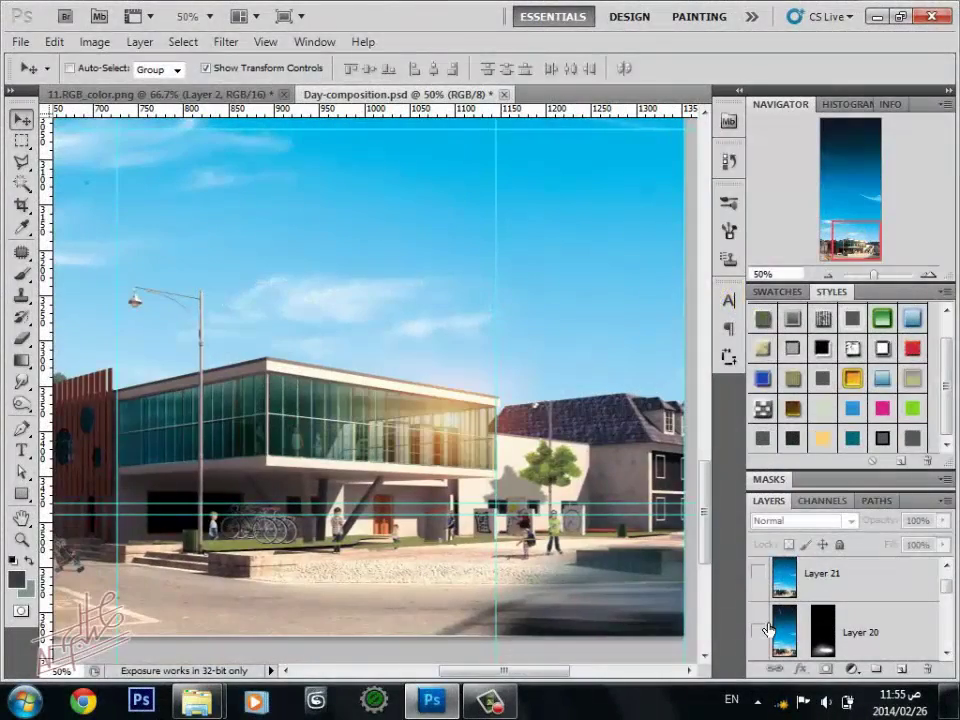
# Step: Zoom out and show Layer 20's warm sunlight glow, making it the active layer
pyautogui.click(827, 275)
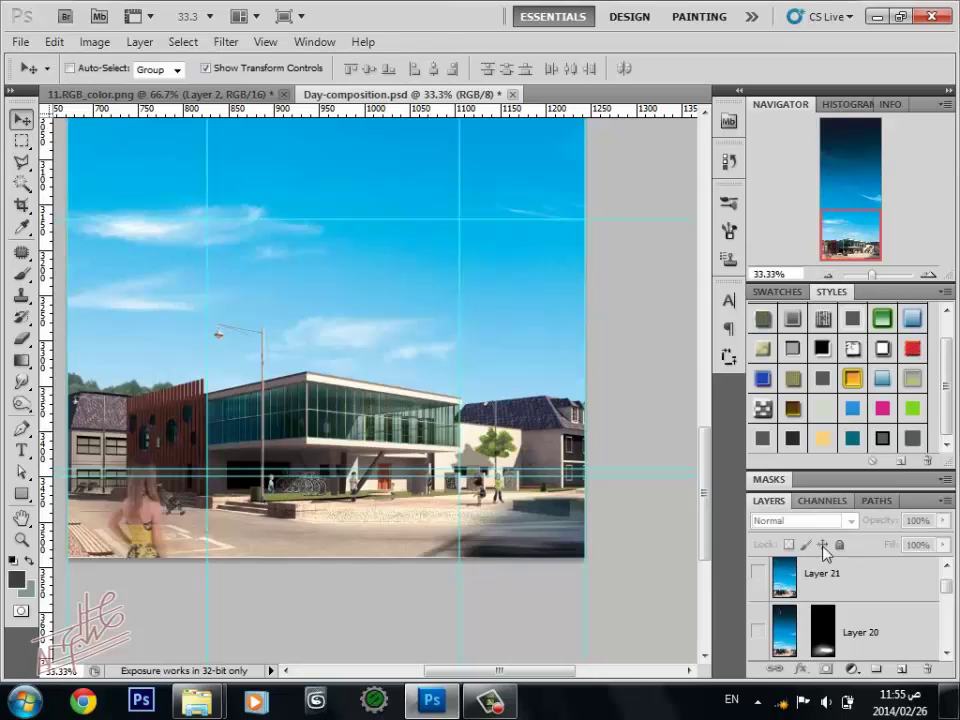
pyautogui.click(757, 631)
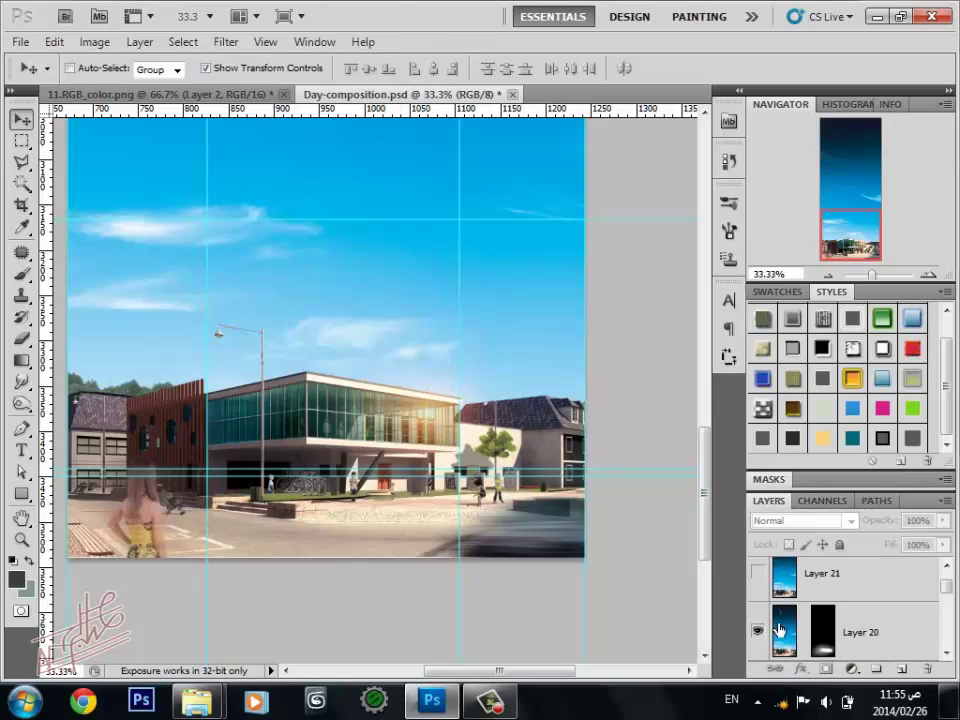
pyautogui.click(780, 630)
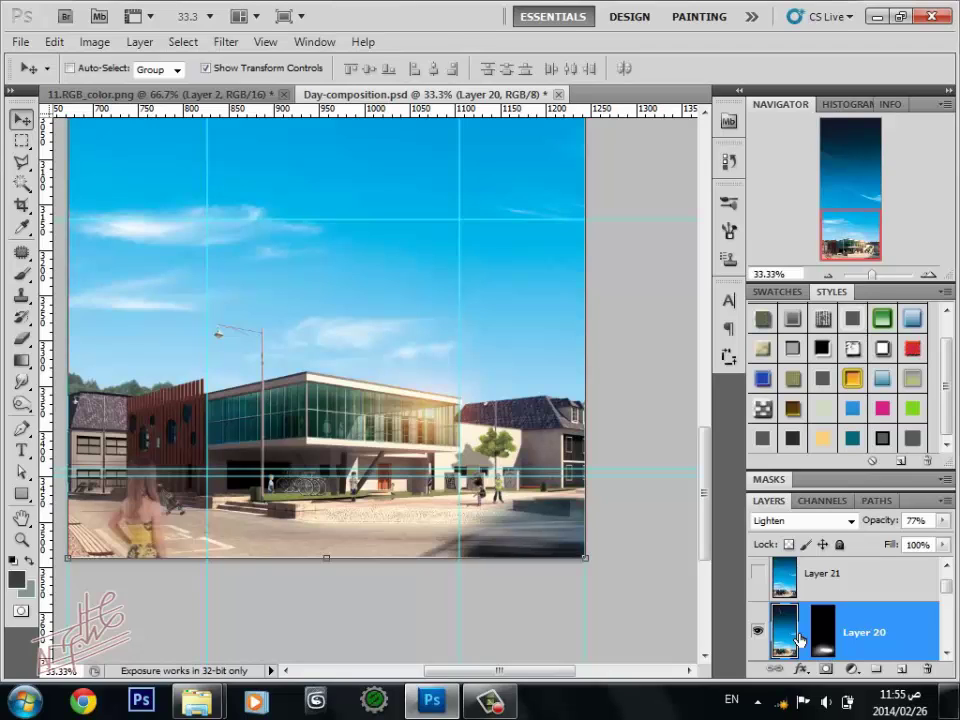
# Step: Make Layer 21's deep-blue sky image visible and active, then browse the Filter menu
pyautogui.scroll(-1, 798, 634)
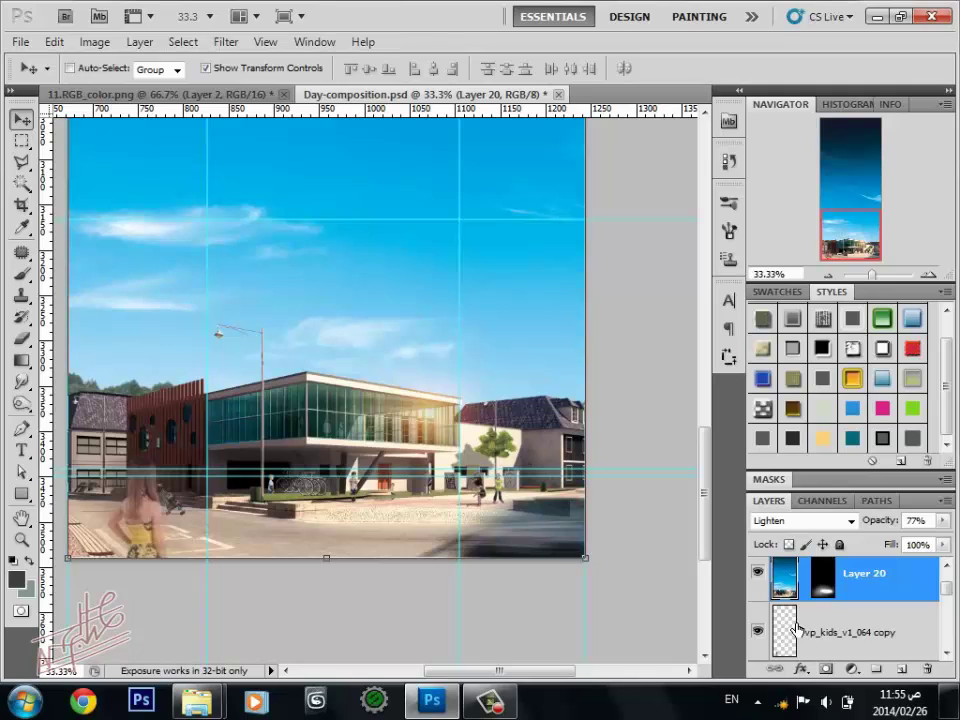
pyautogui.click(798, 628)
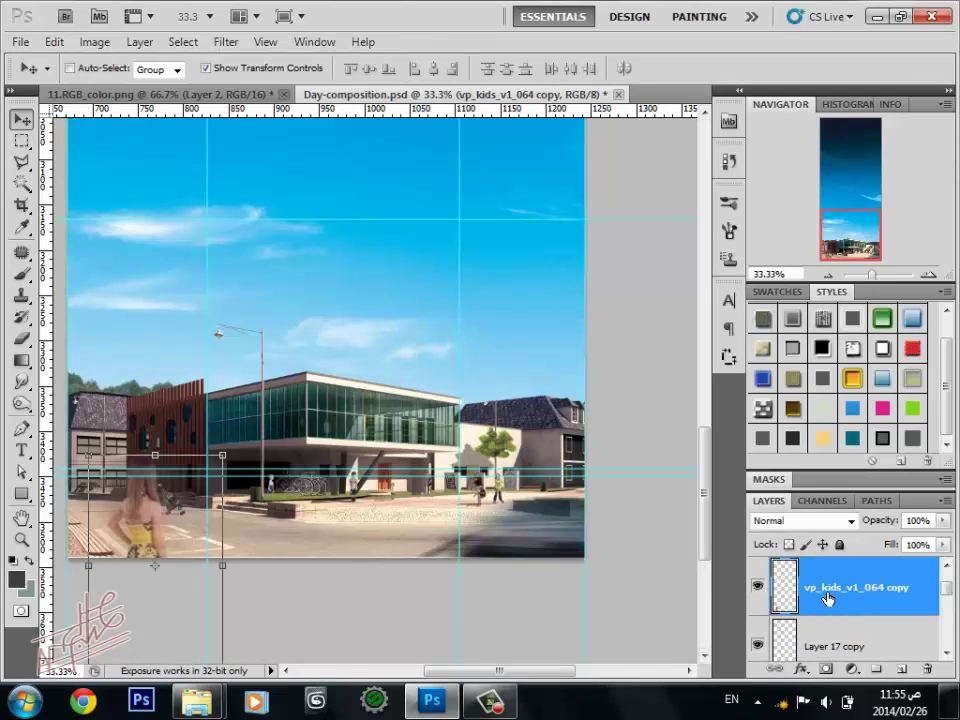
pyautogui.scroll(1, 827, 598)
pyautogui.click(776, 595)
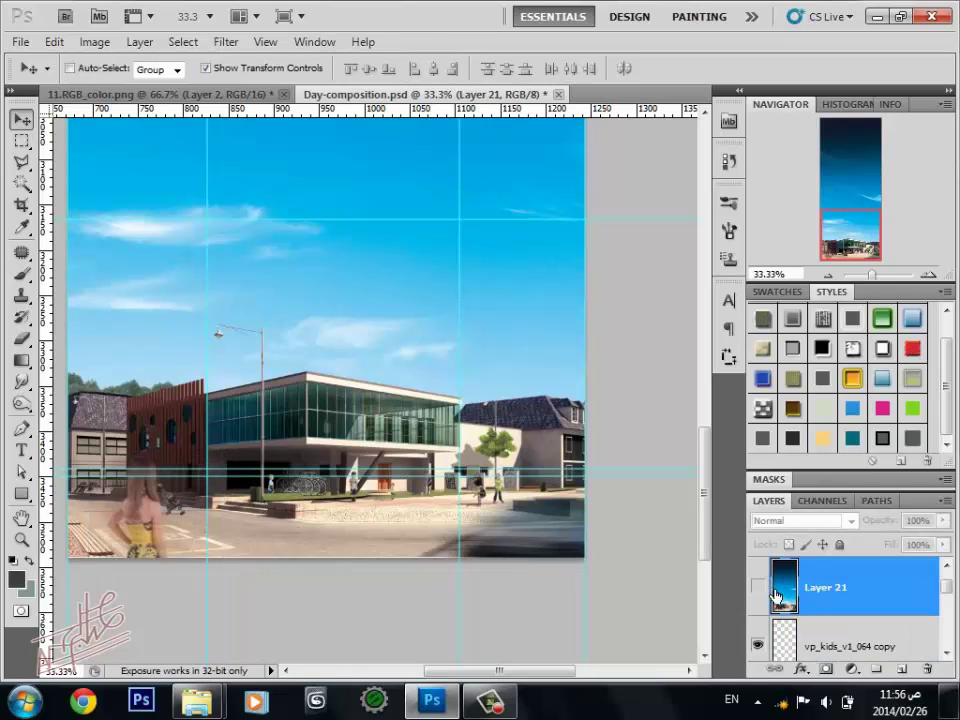
pyautogui.click(758, 587)
pyautogui.scroll(1, 783, 600)
pyautogui.scroll(-1, 783, 600)
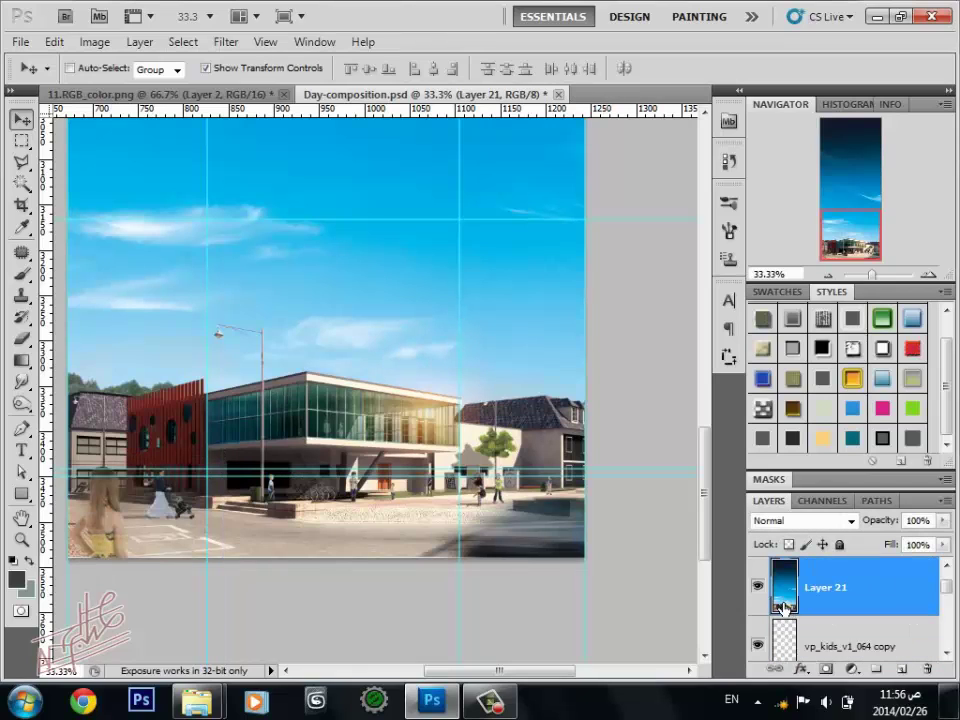
pyautogui.click(227, 43)
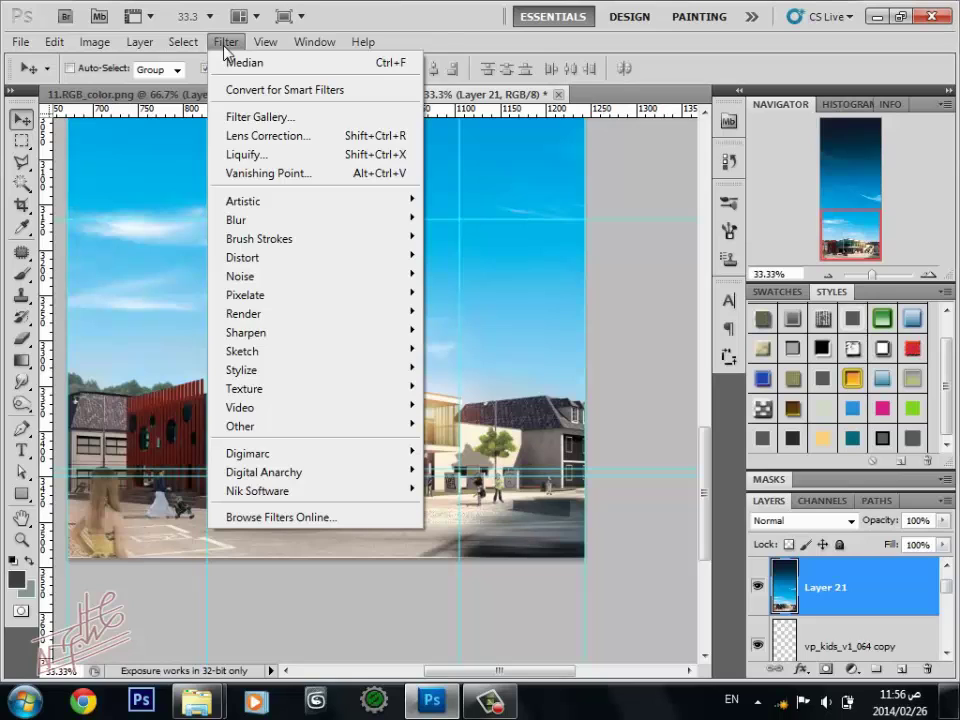
# Step: Duplicate Layer 21 with Ctrl+J into Layer 21 copy, keeping the original selected
pyautogui.click(375, 6)
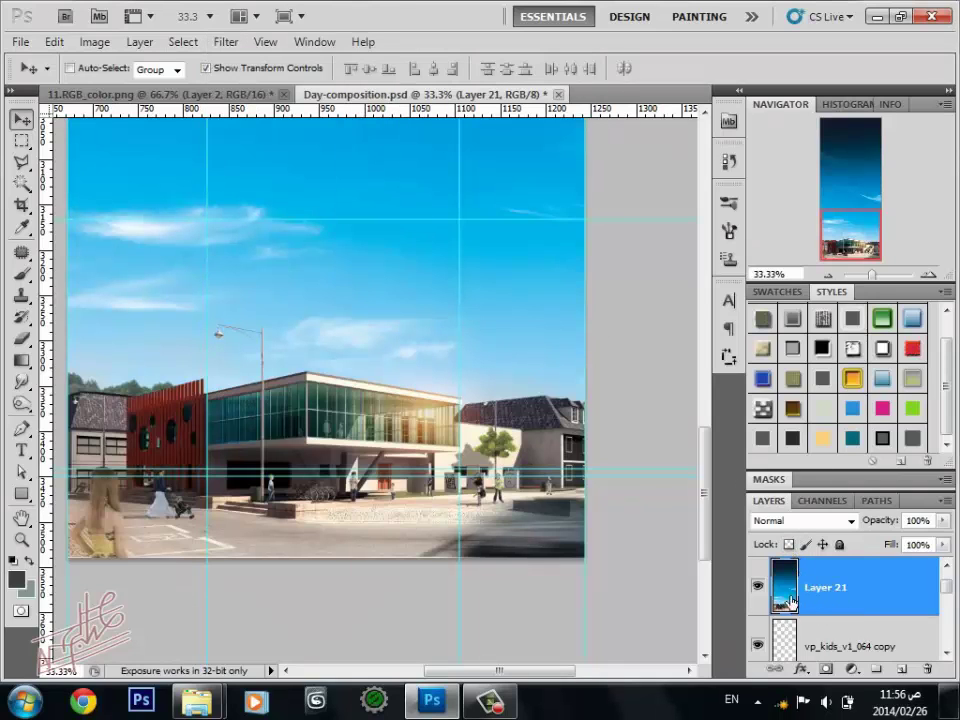
pyautogui.click(758, 587)
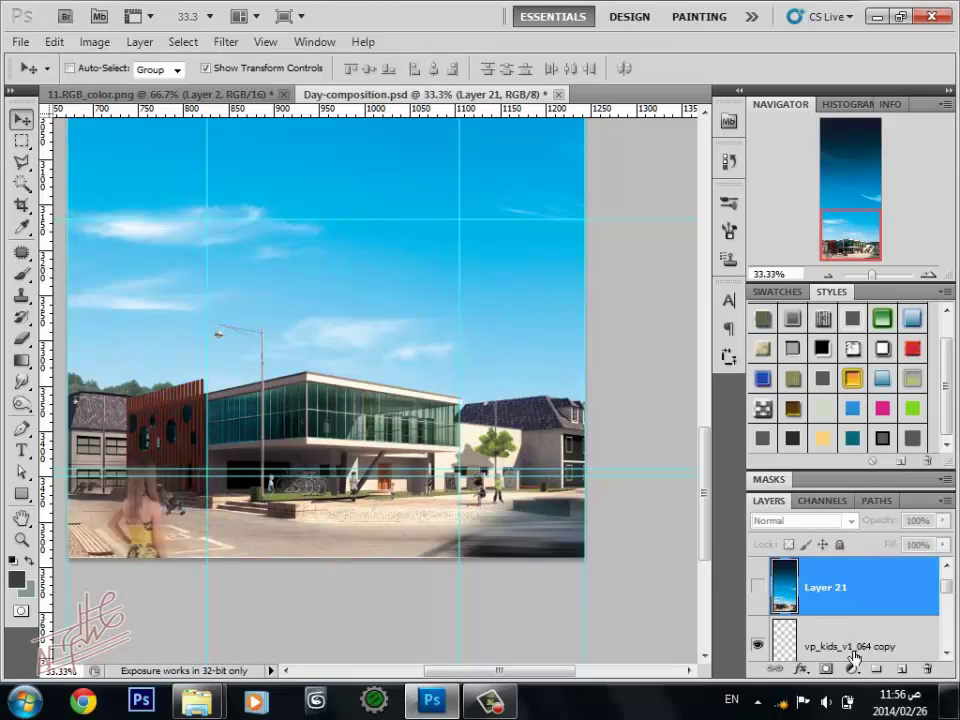
pyautogui.click(856, 635)
pyautogui.click(812, 590)
pyautogui.click(758, 589)
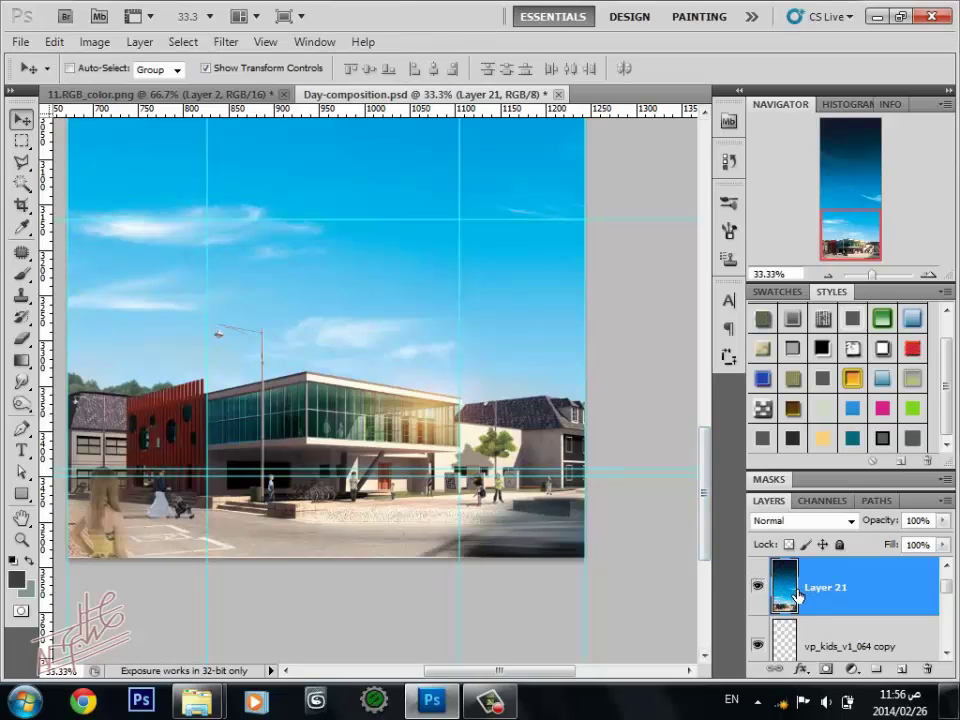
pyautogui.hotkey('ctrl', 'j')
pyautogui.click(828, 632)
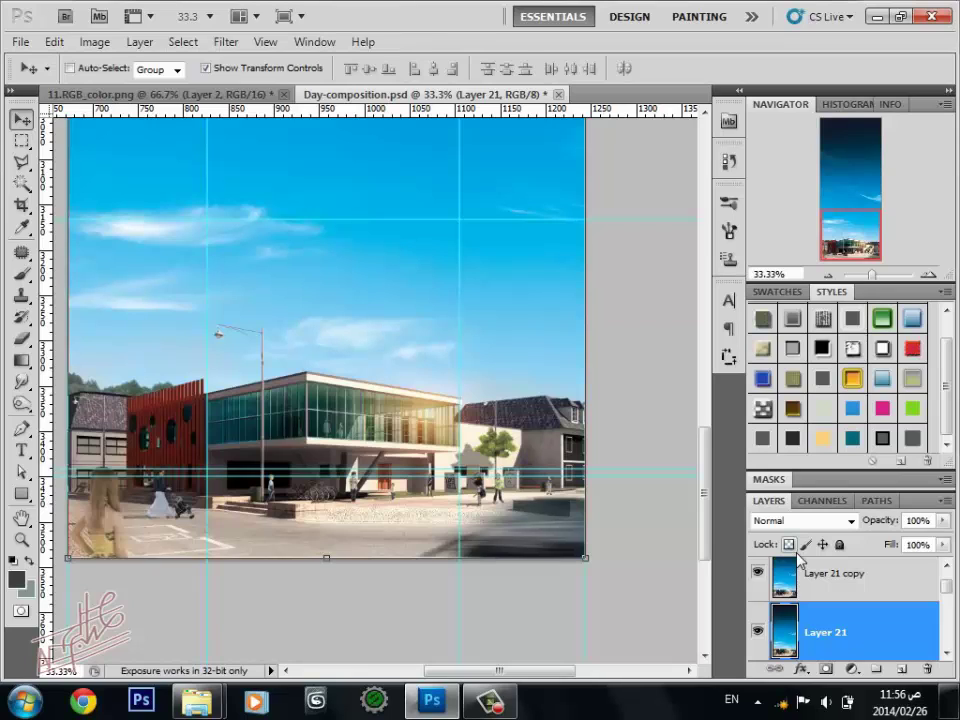
# Step: With the original Layer 21 active, go to Filter > Digital Anarchy > Knoll Light Factory
pyautogui.click(828, 590)
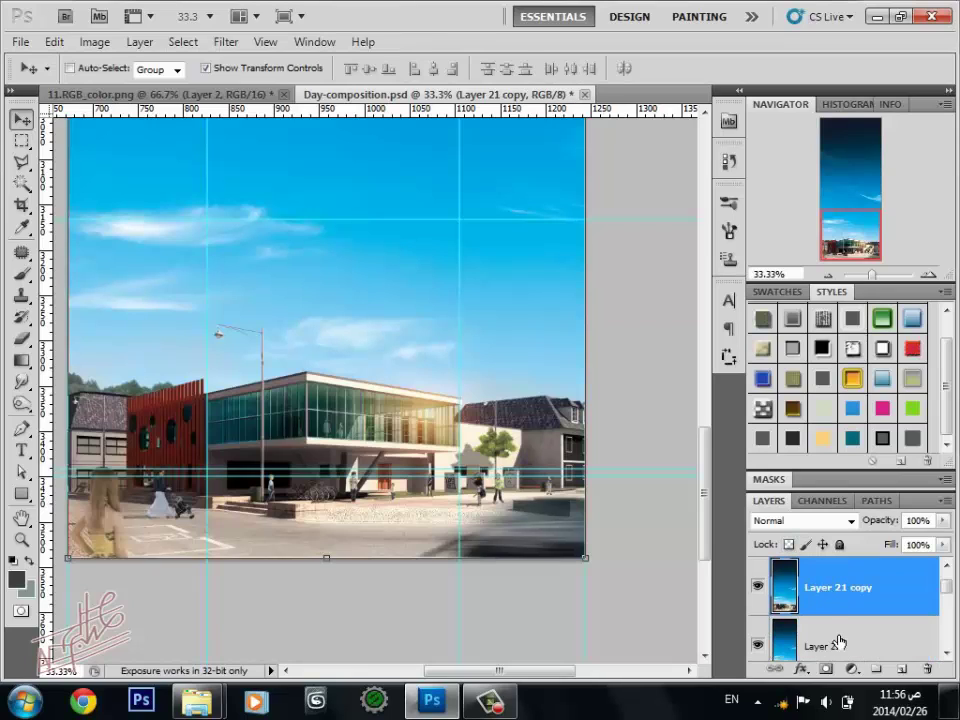
pyautogui.click(840, 641)
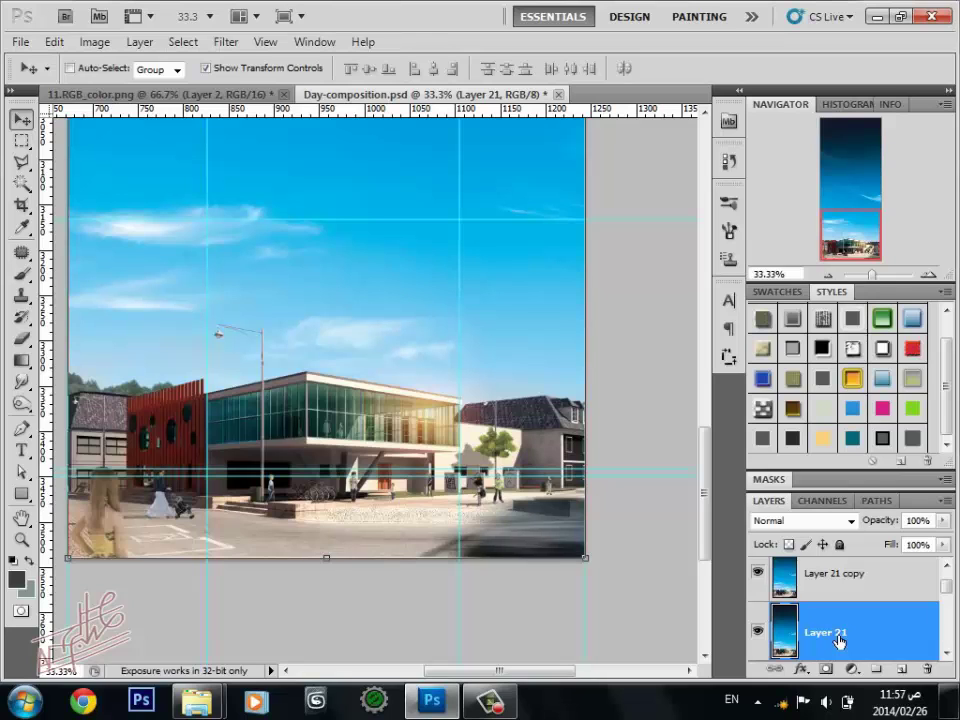
pyautogui.click(226, 41)
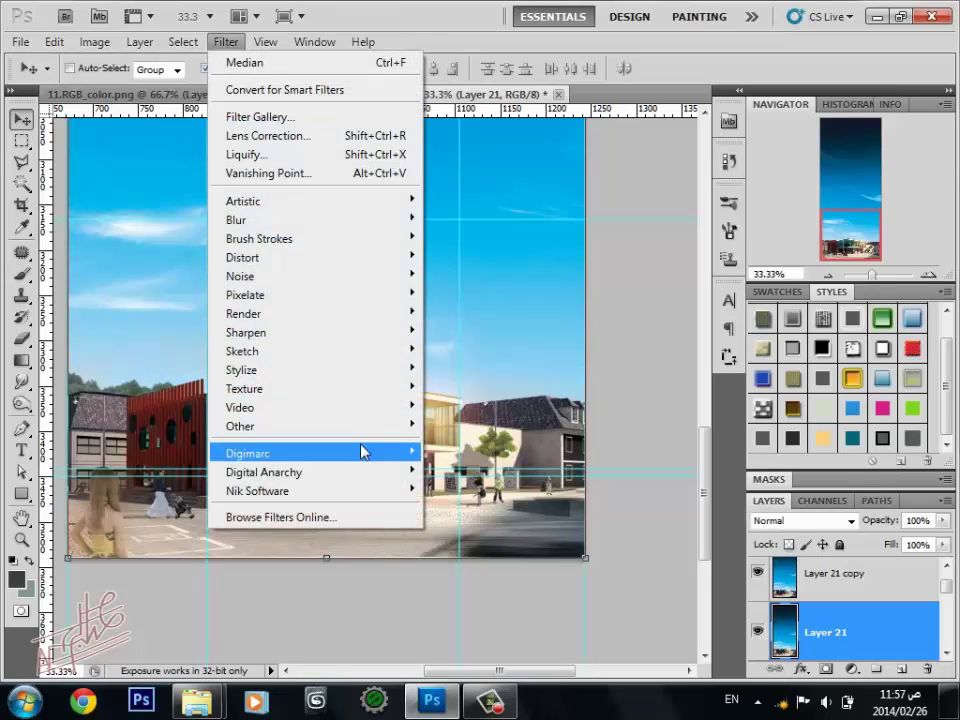
pyautogui.moveTo(264, 472)
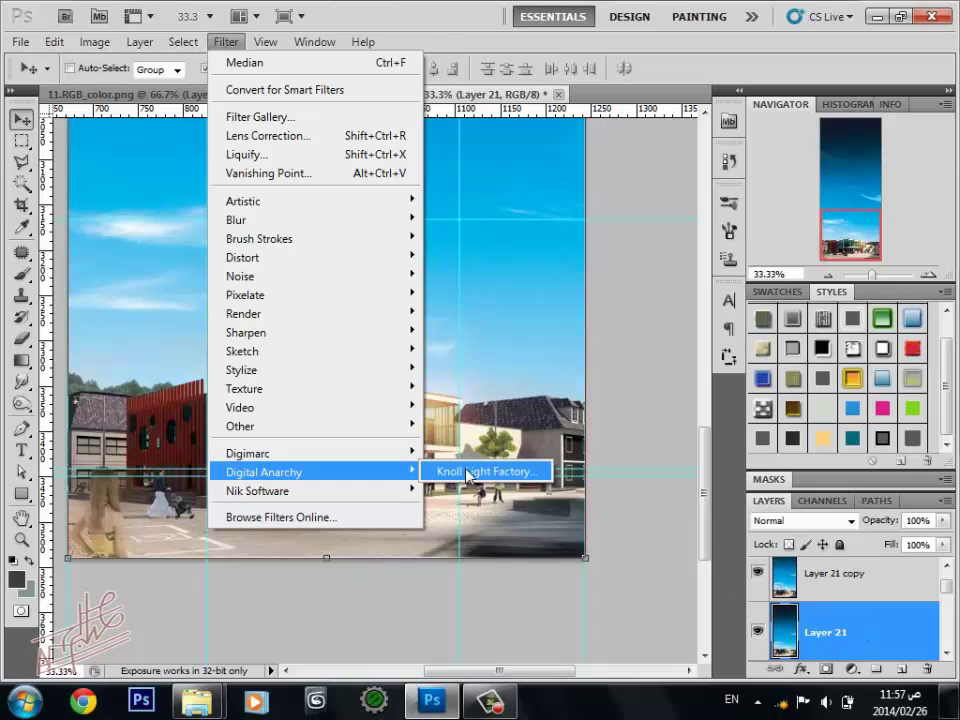
# Step: Launch Knoll Light Factory on Layer 21 and try the 85mm and Action Lines presets
pyautogui.click(467, 471)
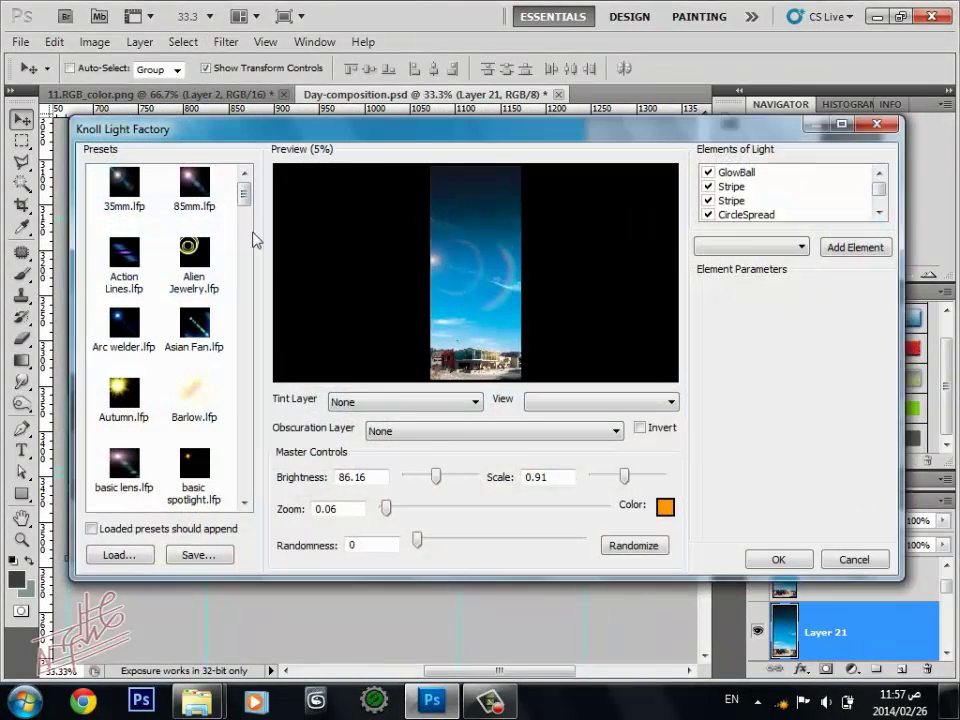
pyautogui.click(194, 193)
pyautogui.click(124, 262)
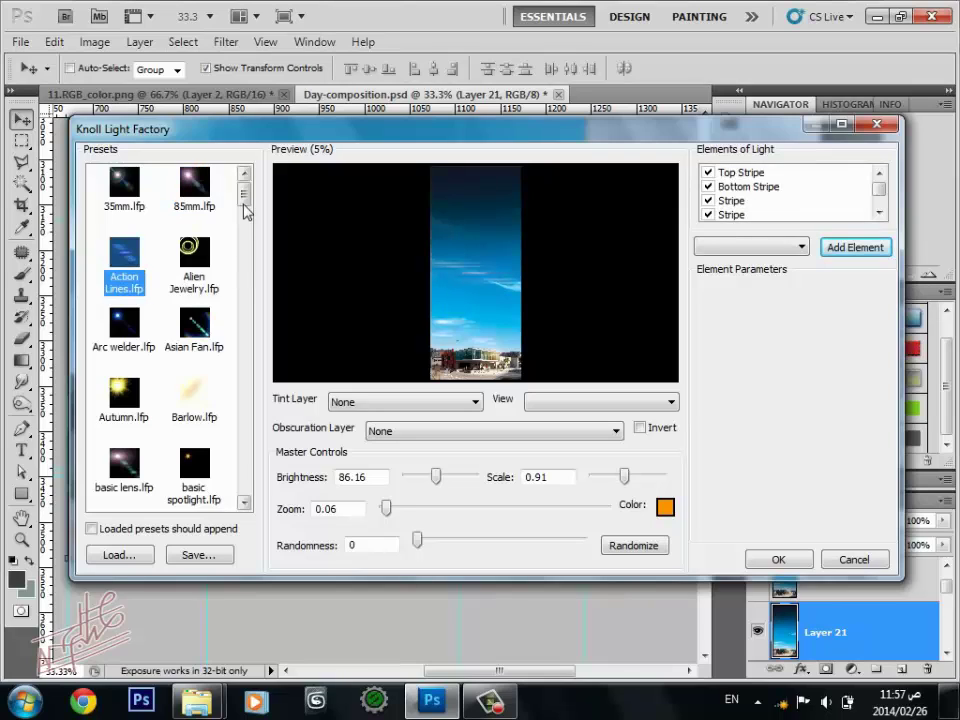
pyautogui.moveTo(242, 192); pyautogui.dragTo(243, 232)
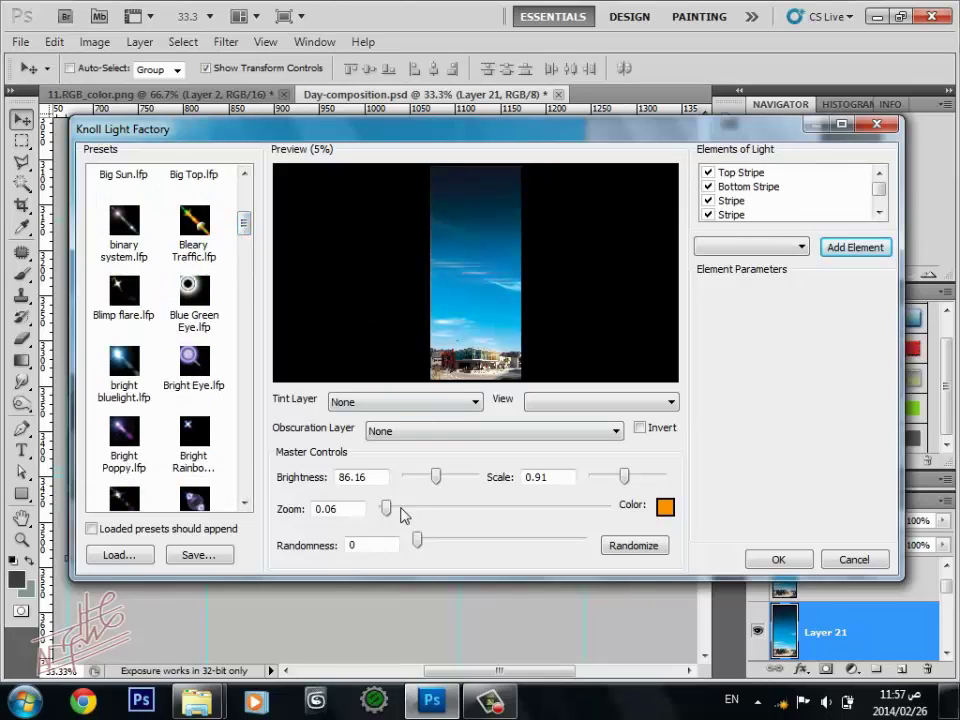
# Step: Set the flare zoom to 0.18 and scroll the preview to show the building
pyautogui.moveTo(391, 511); pyautogui.dragTo(396, 511)
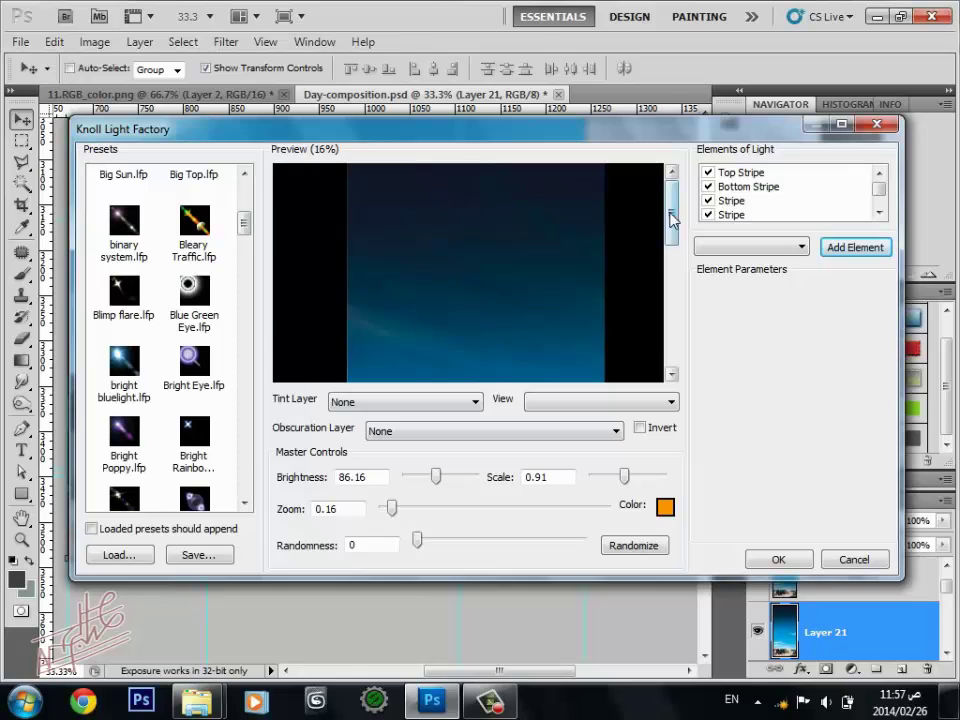
pyautogui.moveTo(669, 205); pyautogui.dragTo(660, 322)
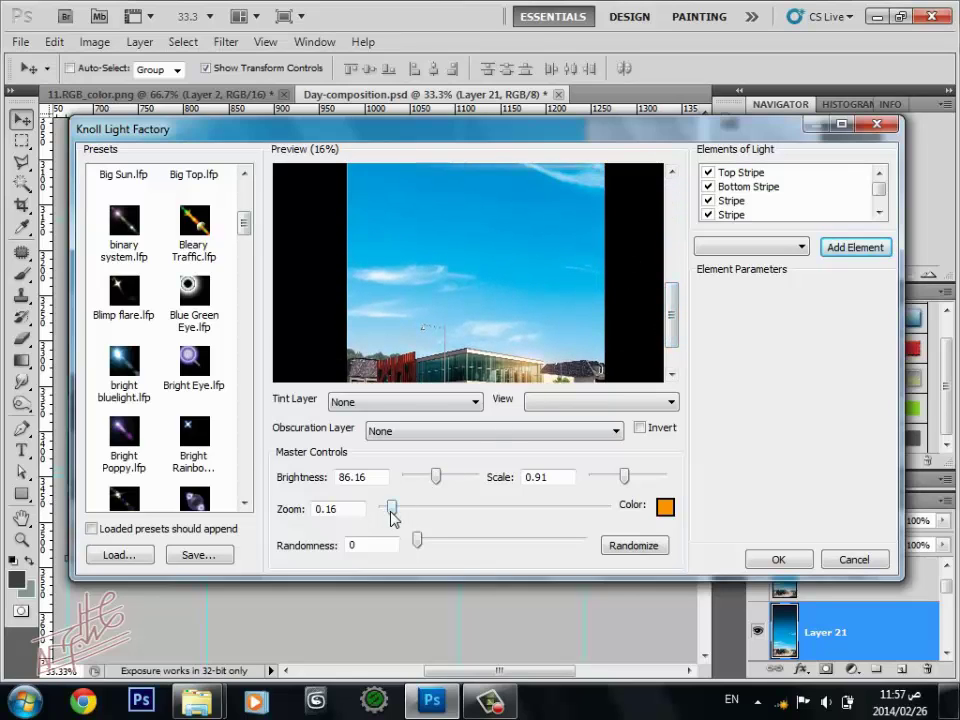
pyautogui.moveTo(391, 510); pyautogui.dragTo(395, 510)
pyautogui.moveTo(670, 207); pyautogui.dragTo(670, 320)
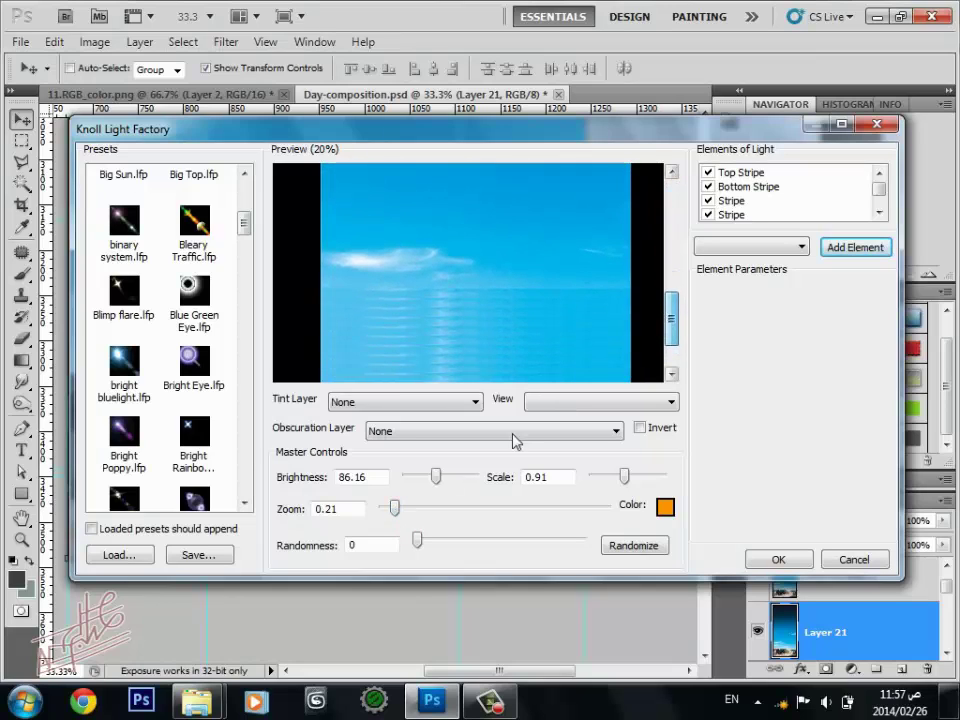
pyautogui.moveTo(393, 509); pyautogui.dragTo(390, 509)
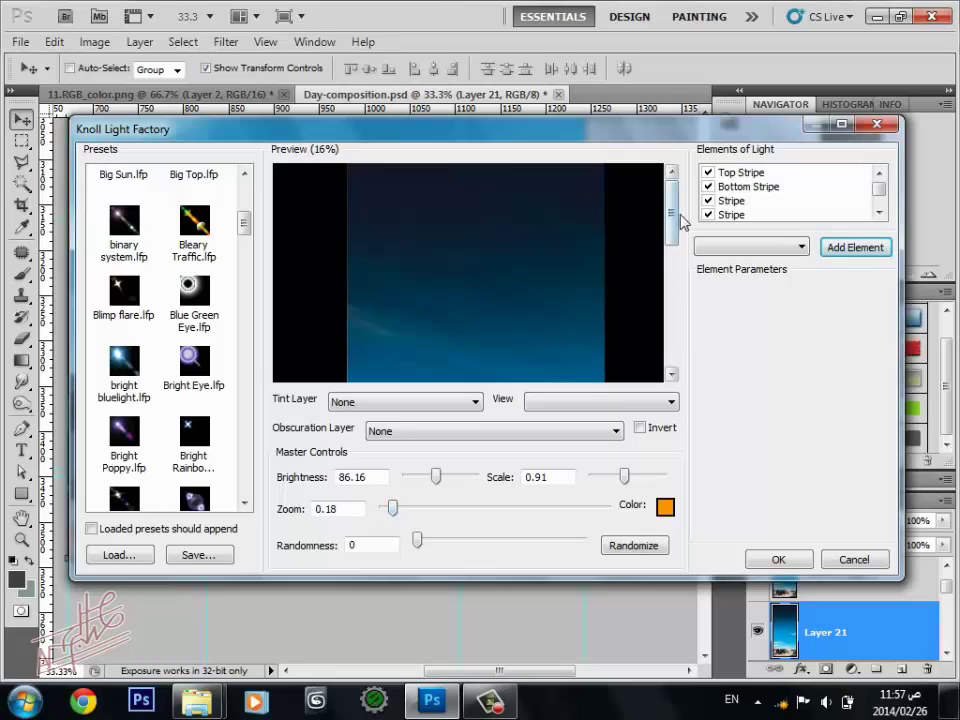
pyautogui.moveTo(670, 212)
pyautogui.mouseDown()
pyautogui.moveTo(680, 250)
pyautogui.moveTo(675, 318)
pyautogui.mouseUp()
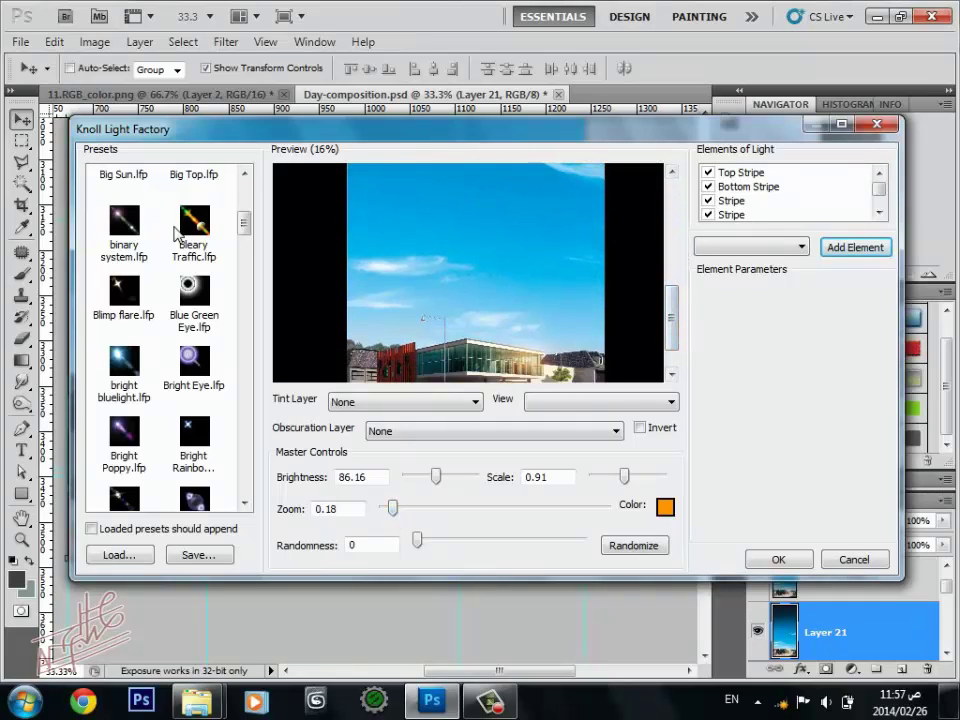
# Step: Preview the Bleary Traffic, Blimp, binary system, bright bluelight and Bright Poppy flares, moving the light source
pyautogui.click(196, 238)
pyautogui.click(194, 225)
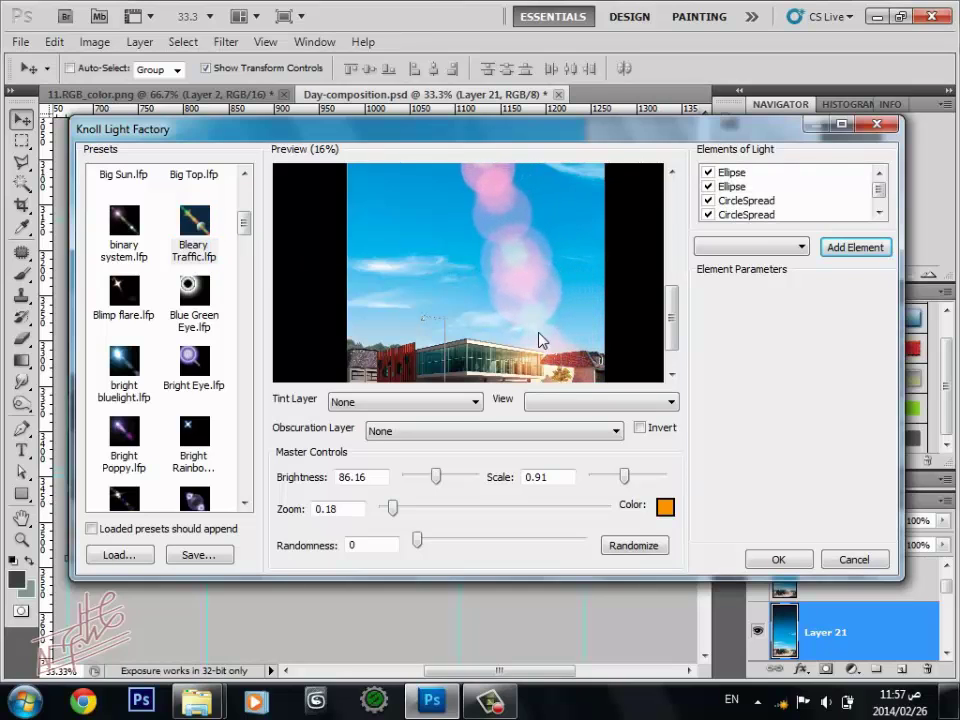
pyautogui.click(132, 292)
pyautogui.click(124, 222)
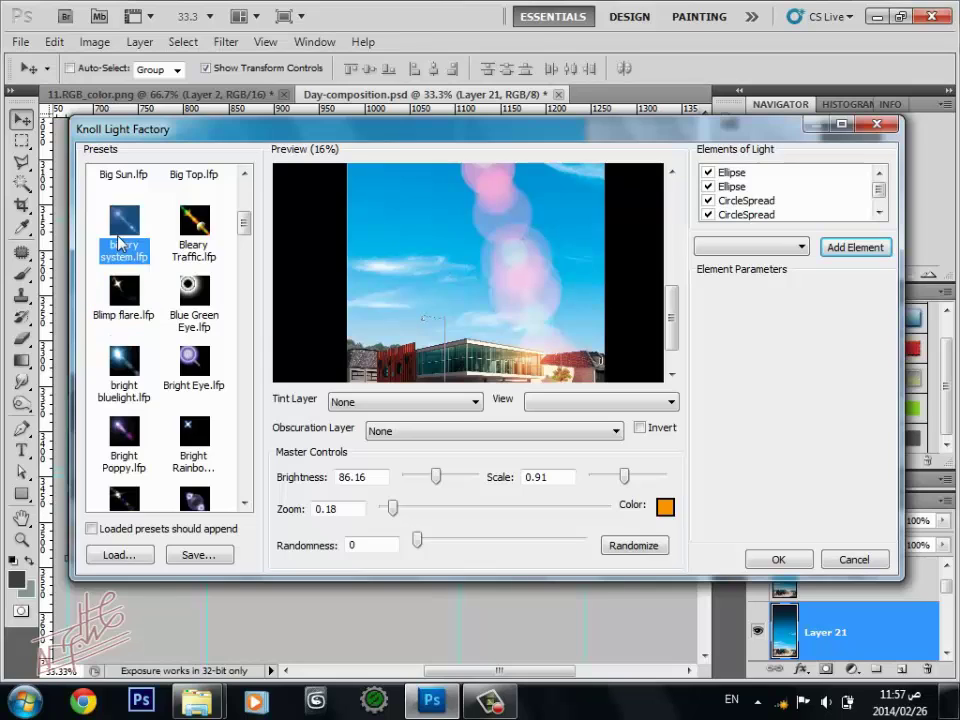
pyautogui.click(122, 388)
pyautogui.click(152, 432)
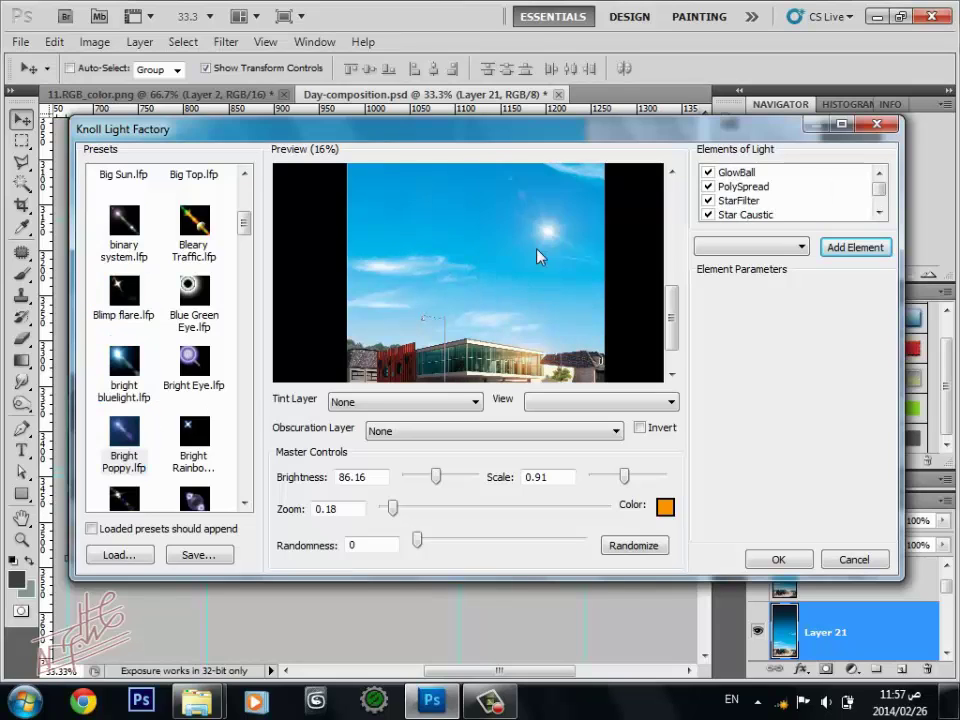
pyautogui.moveTo(536, 253); pyautogui.dragTo(568, 300)
# Step: Preview the Bright Rainbow Sparkle, Dancing Queen, cool lens, Dark Sparkle, Desert sun, diffraction and diamond presets
pyautogui.click(199, 450)
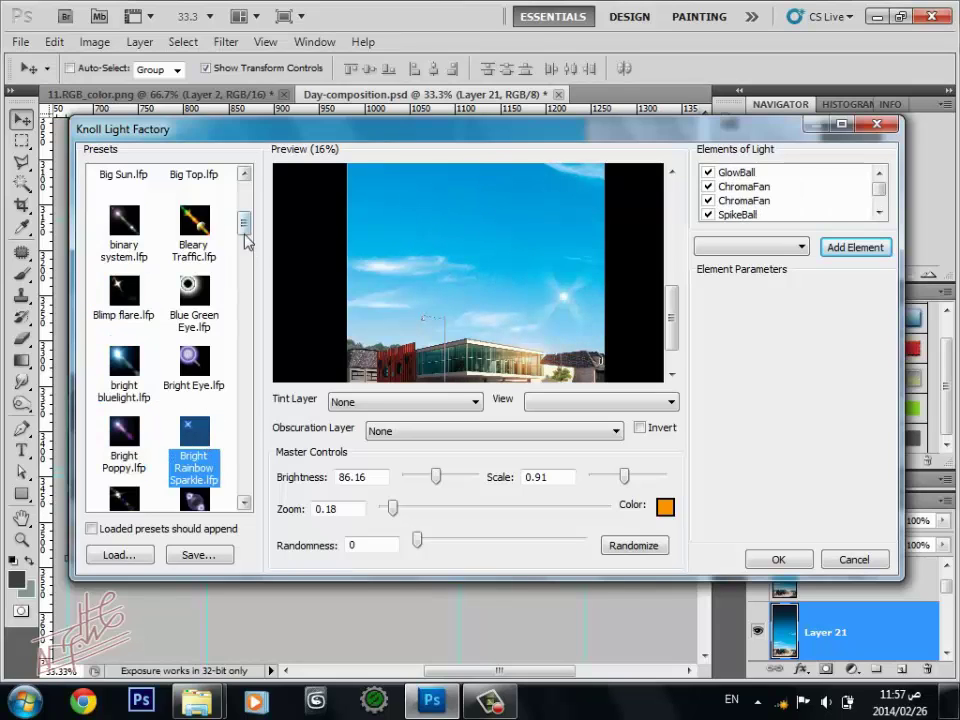
pyautogui.moveTo(245, 226); pyautogui.dragTo(245, 264)
pyautogui.click(194, 320)
pyautogui.click(124, 318)
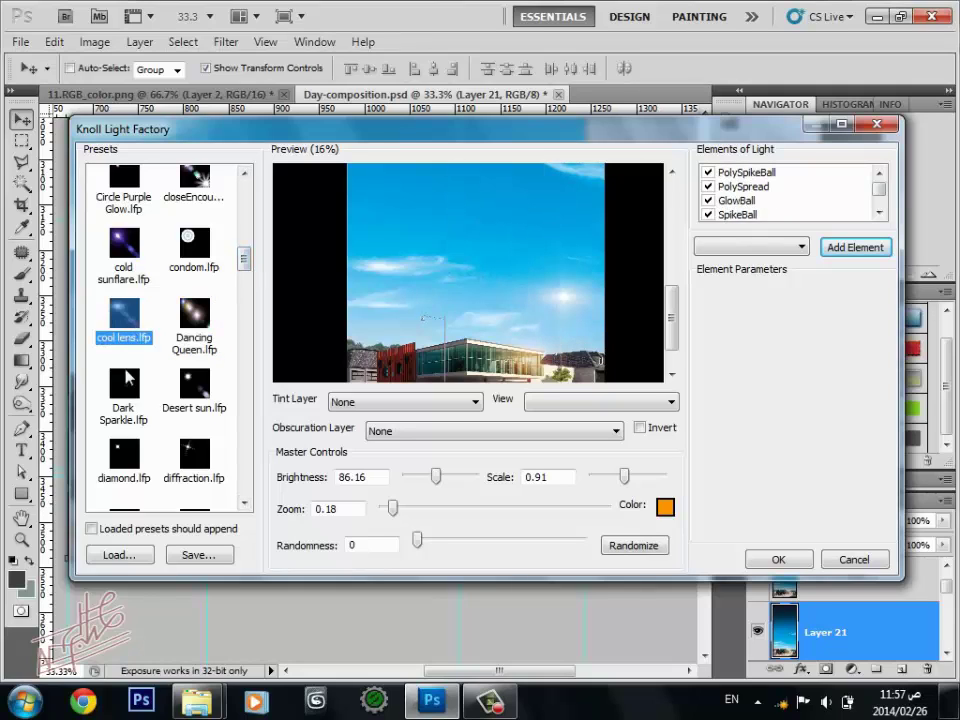
pyautogui.click(124, 385)
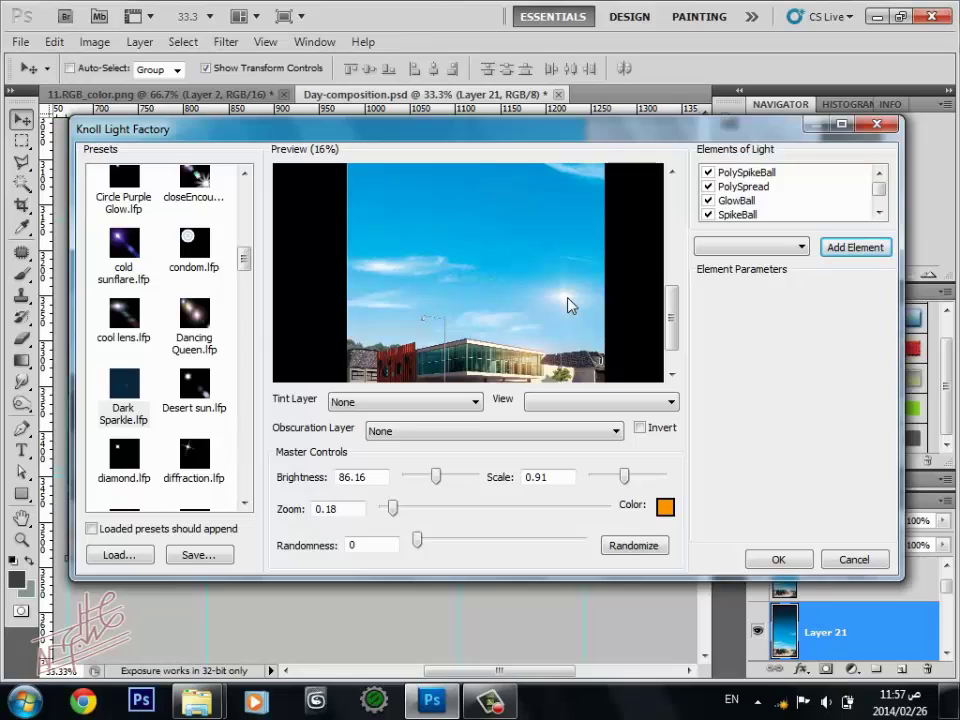
pyautogui.click(194, 390)
pyautogui.click(194, 455)
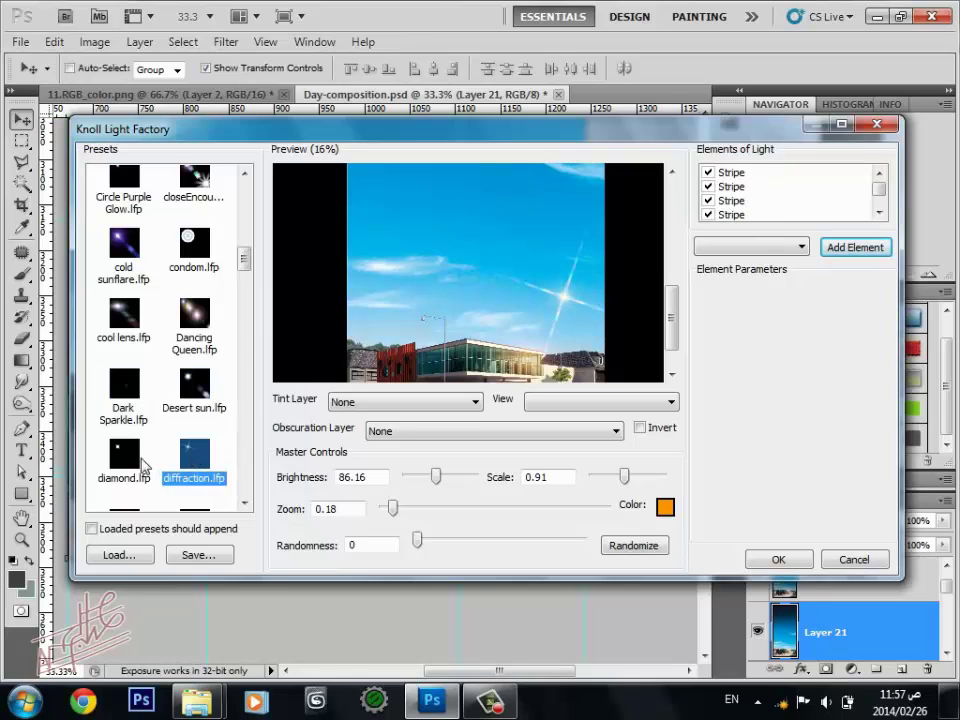
pyautogui.click(124, 455)
pyautogui.moveTo(241, 262); pyautogui.dragTo(242, 270)
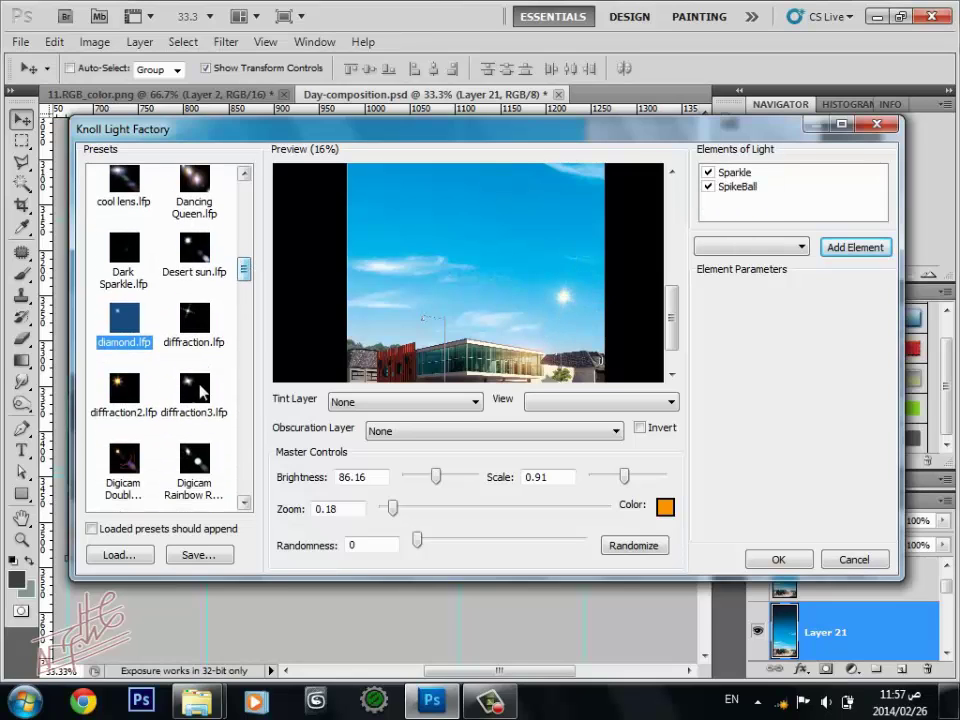
# Step: Preview diffraction2, dreamcatcher and Fissure flares, then cancel without applying any flare
pyautogui.click(135, 398)
pyautogui.press('Down')
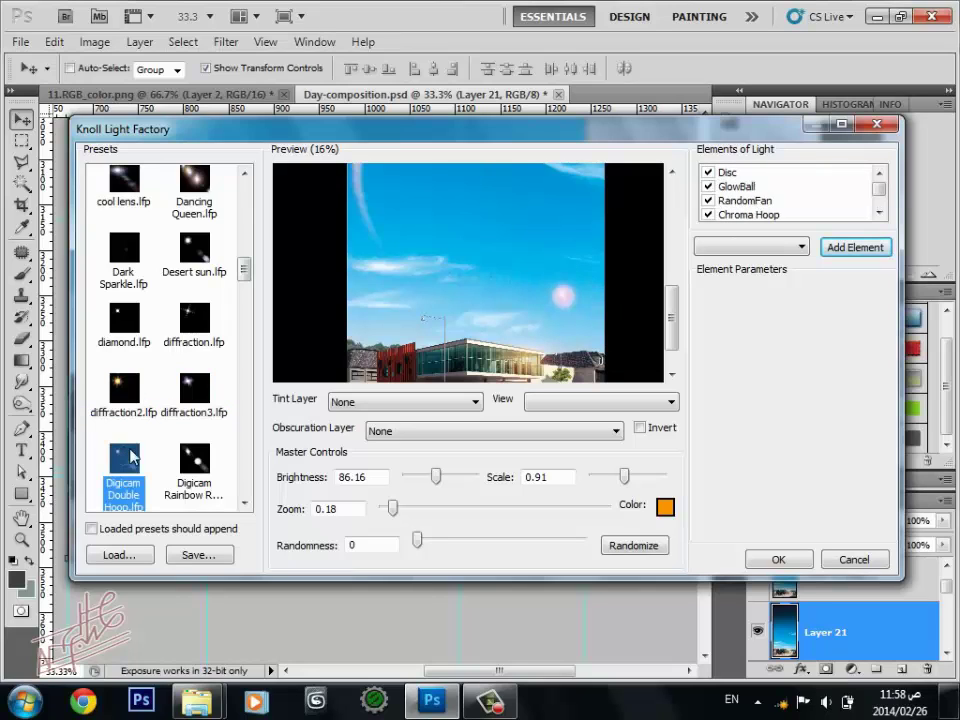
pyautogui.press('Right')
pyautogui.moveTo(242, 268); pyautogui.dragTo(243, 299)
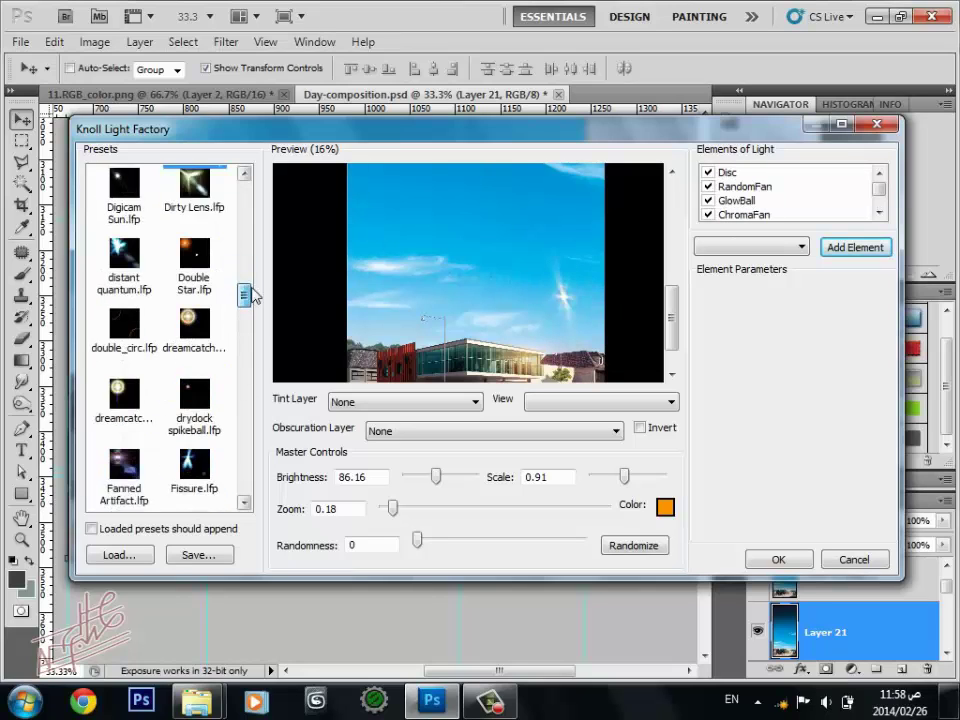
pyautogui.click(197, 413)
pyautogui.click(124, 340)
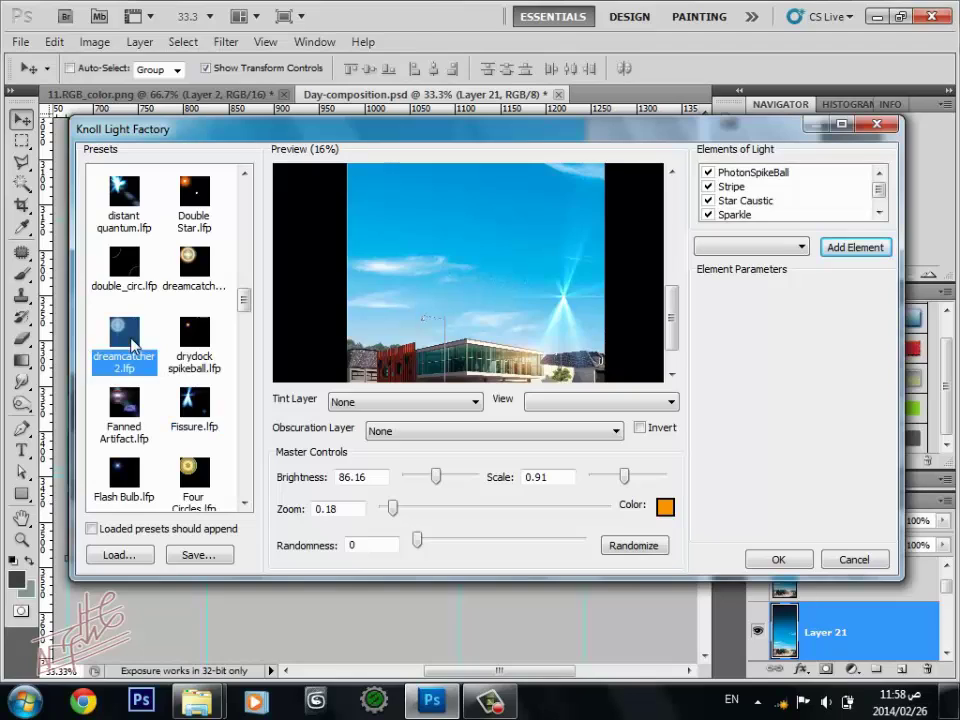
pyautogui.click(207, 428)
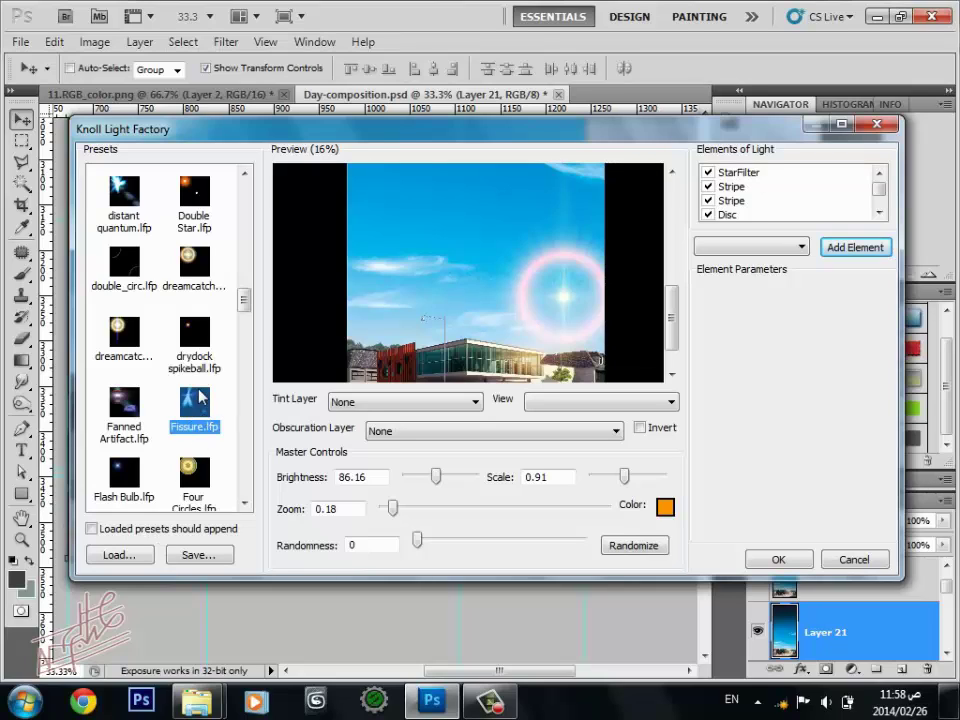
pyautogui.click(200, 398)
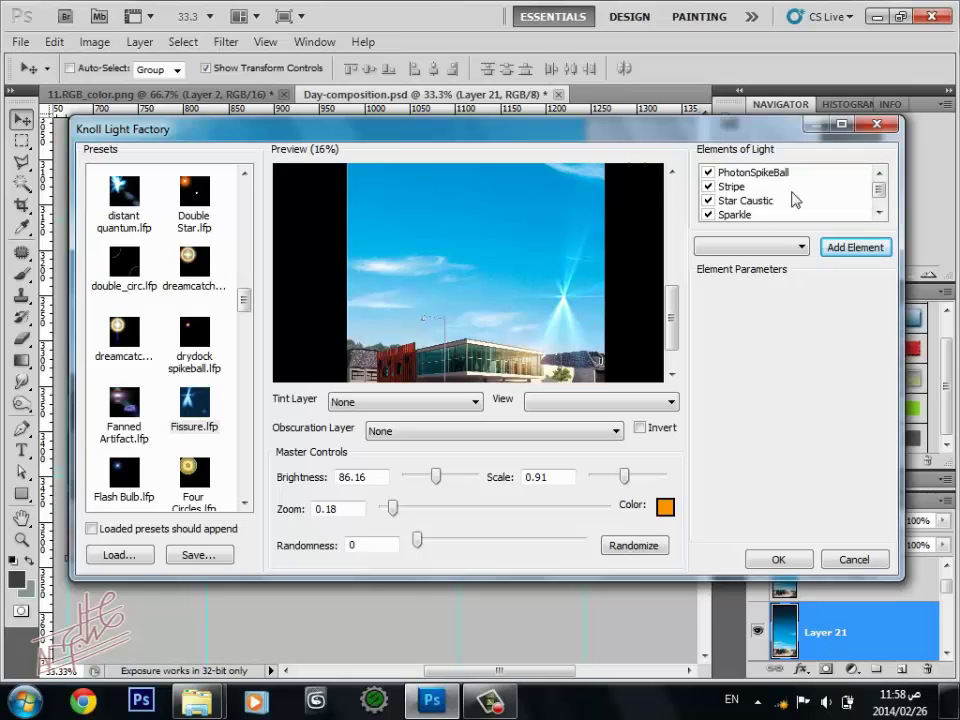
pyautogui.click(850, 559)
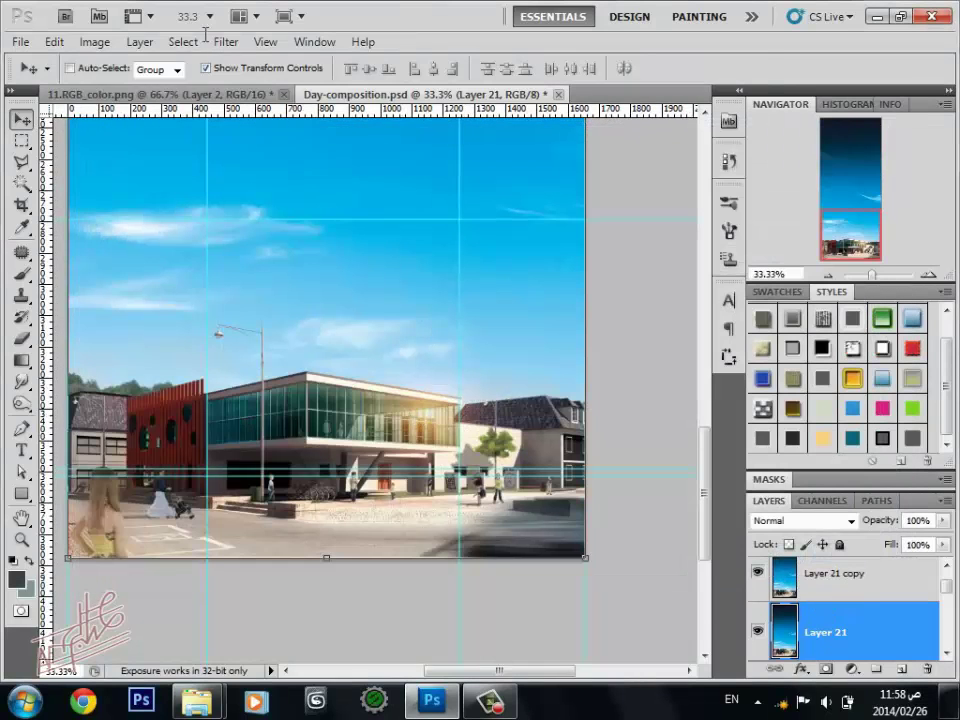
pyautogui.click(226, 42)
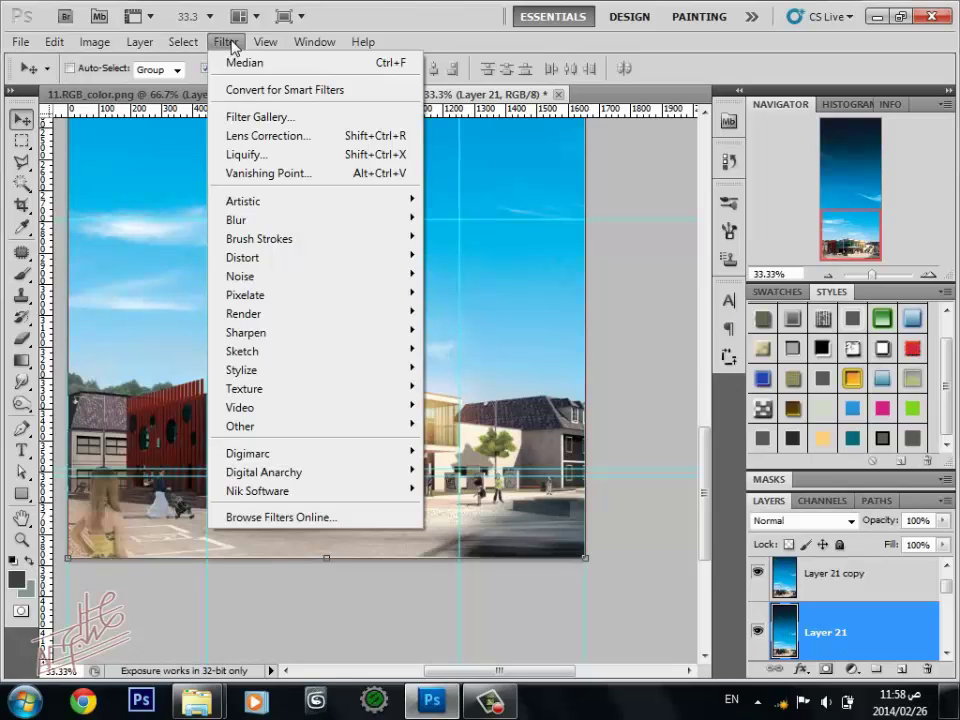
pyautogui.click(229, 43)
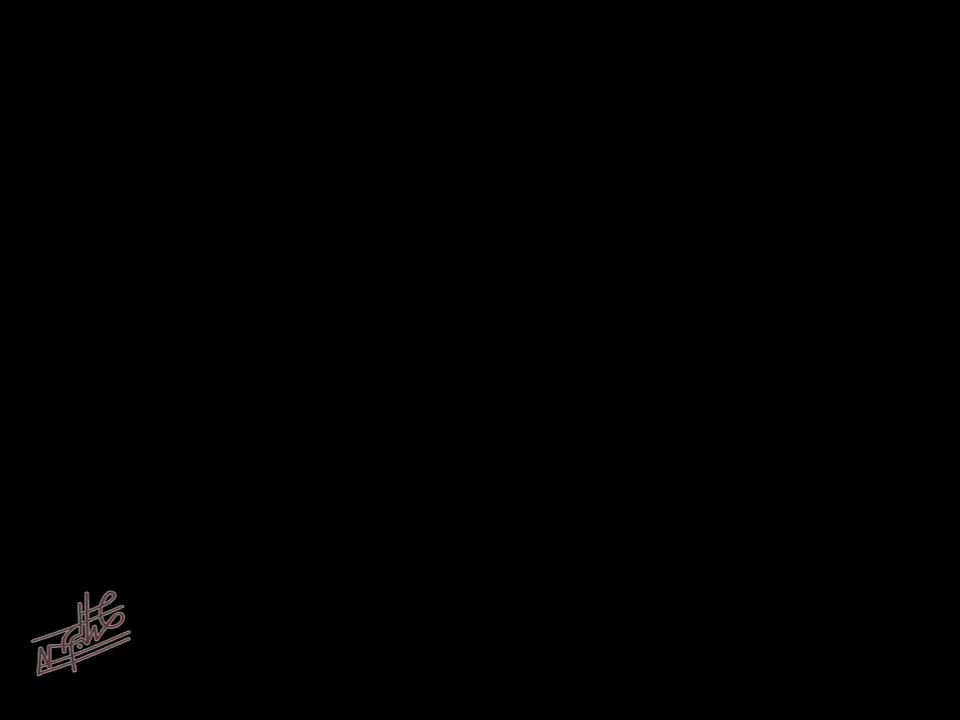